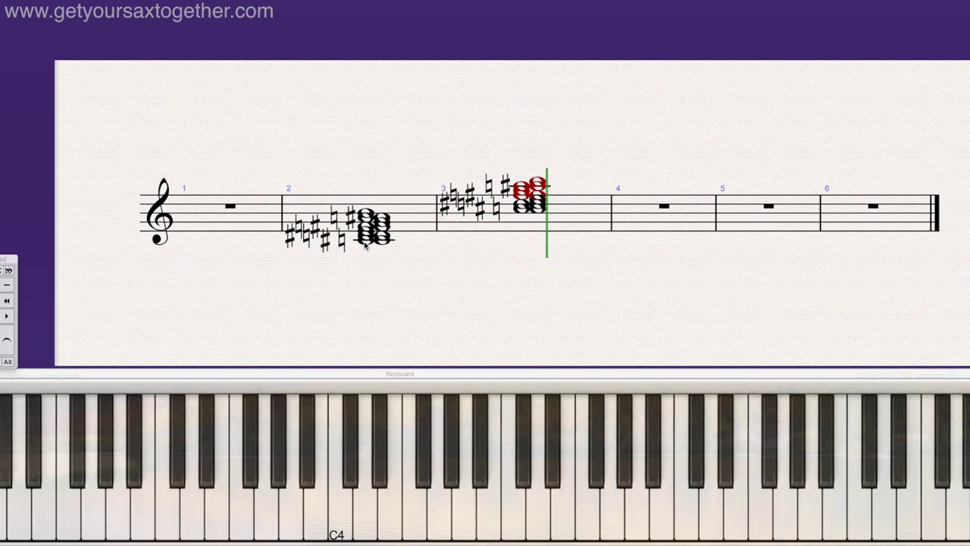
Step: Audition the lowest notes of the bar 2 and bar 3 chords on the Keyboard window
{"action": "left_click", "coordinate": [364, 239]}
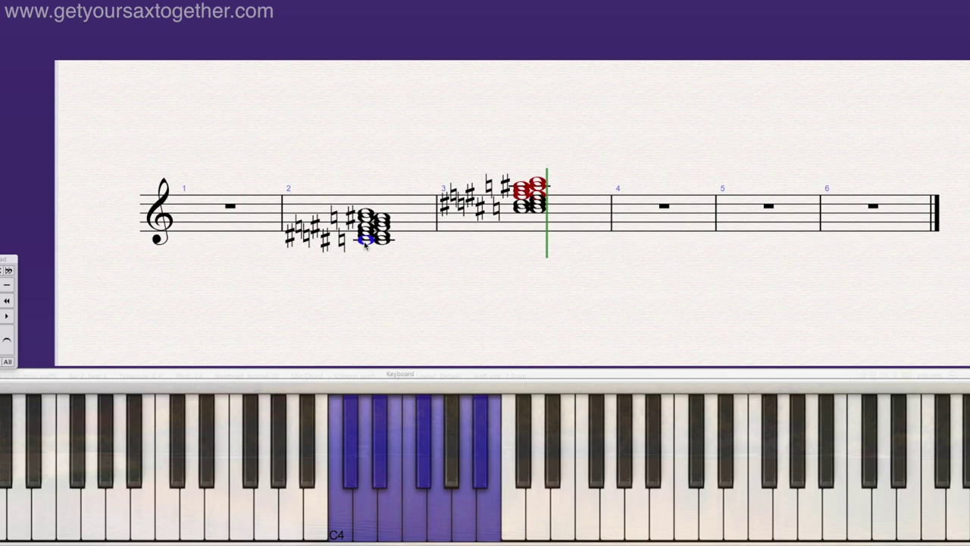
{"action": "left_click", "coordinate": [539, 211]}
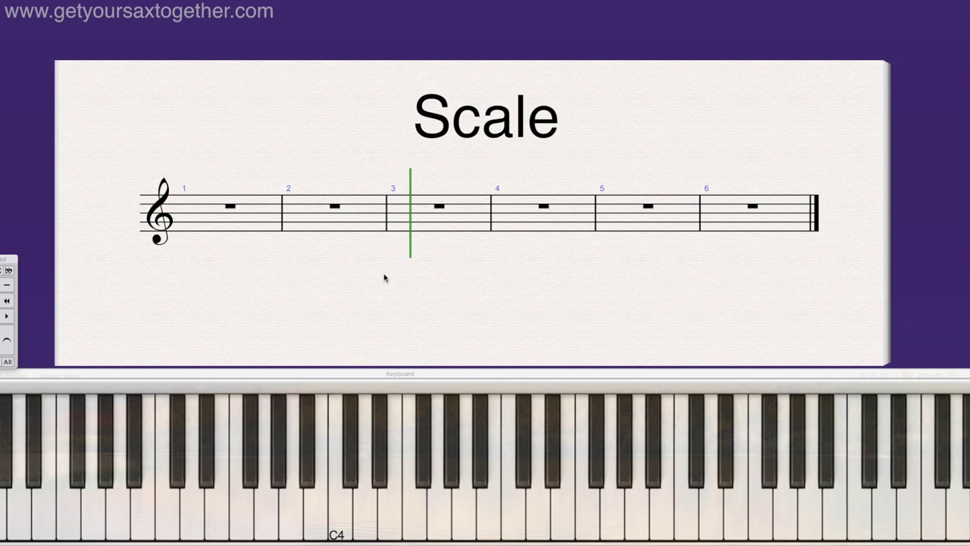
Step: Delete the 'Scale' title from the score
{"action": "key", "text": "BackSpace"}
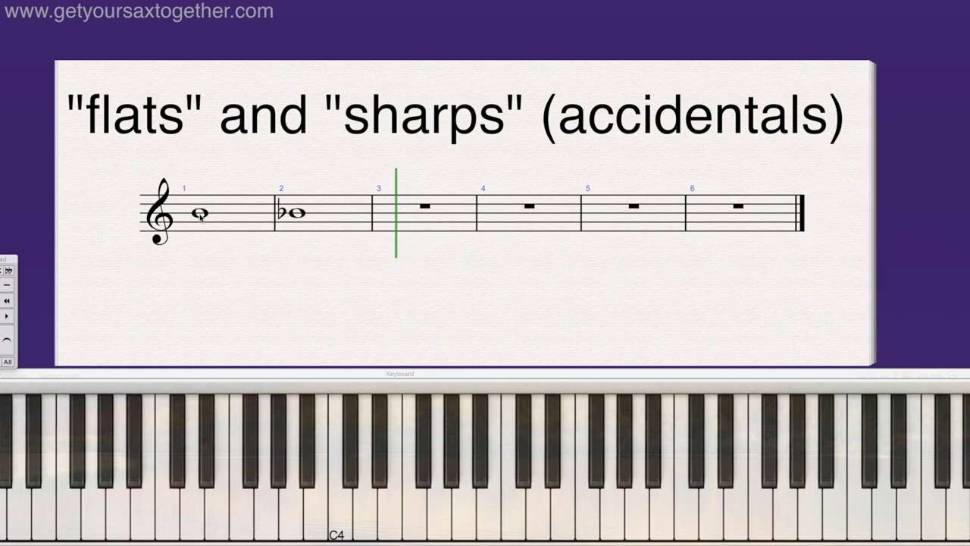
{"action": "left_click", "coordinate": [200, 215]}
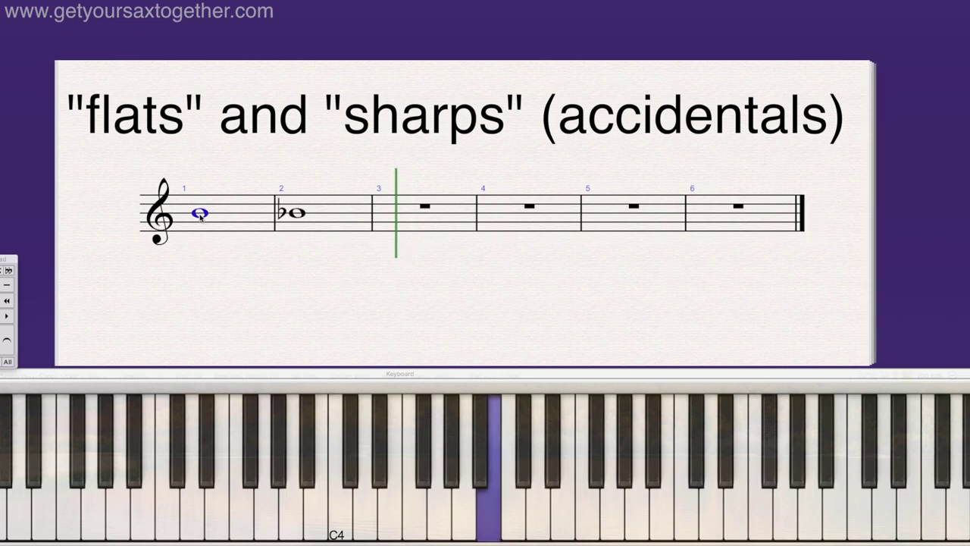
{"action": "left_click", "coordinate": [297, 213]}
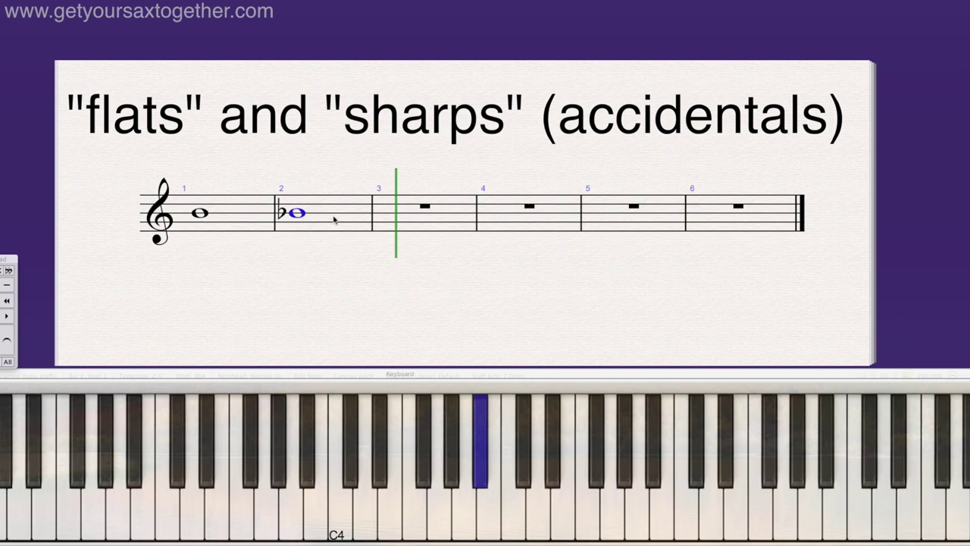
Step: Toggle the bar 2 note to natural and back to flat, then audition the notes in bars 1–4
{"action": "key", "text": "7"}
{"action": "key", "text": "9"}
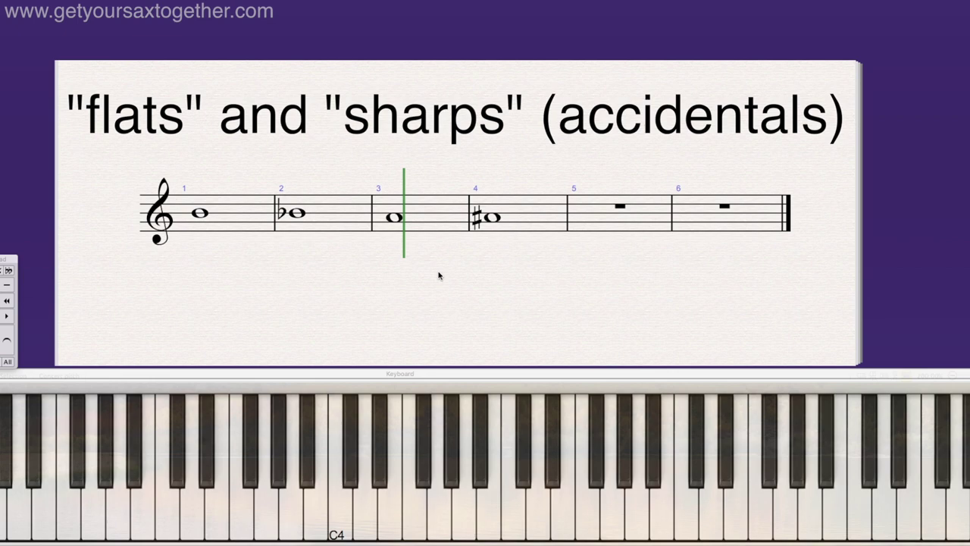
{"action": "left_click", "coordinate": [392, 219]}
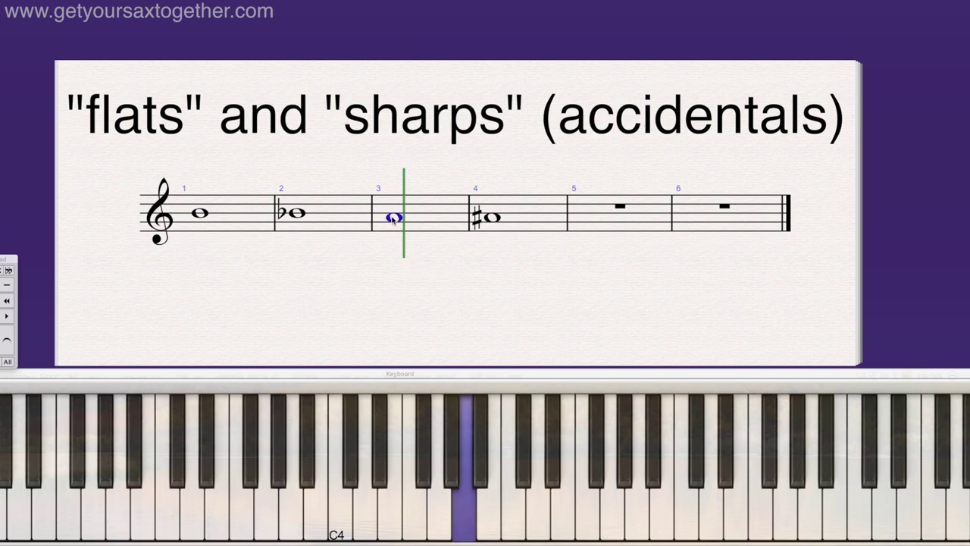
{"action": "left_click", "coordinate": [493, 218]}
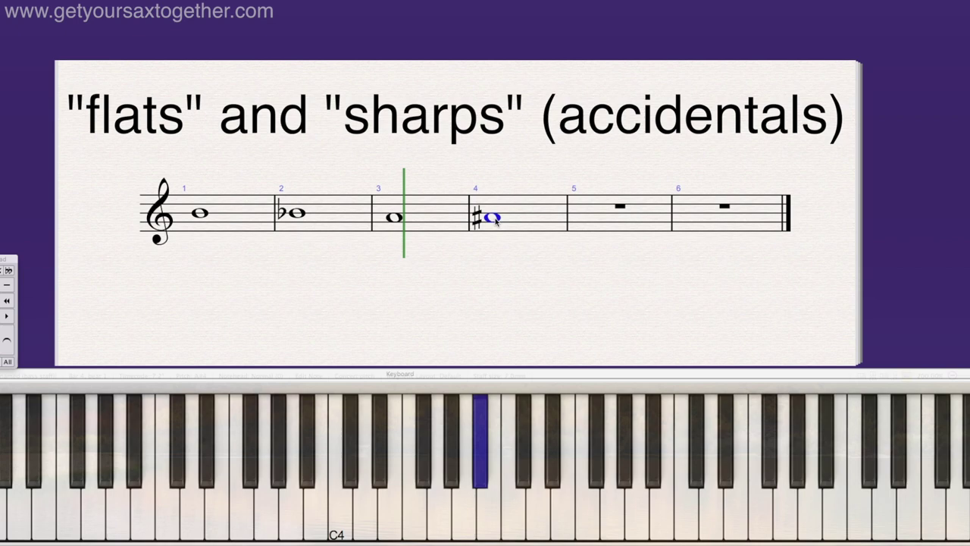
{"action": "key", "text": "Left"}
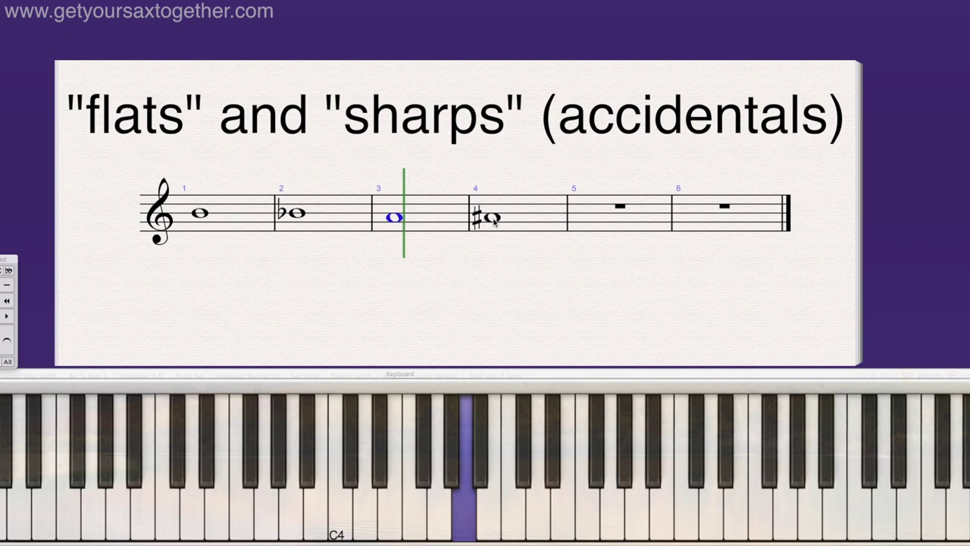
{"action": "key", "text": "Right"}
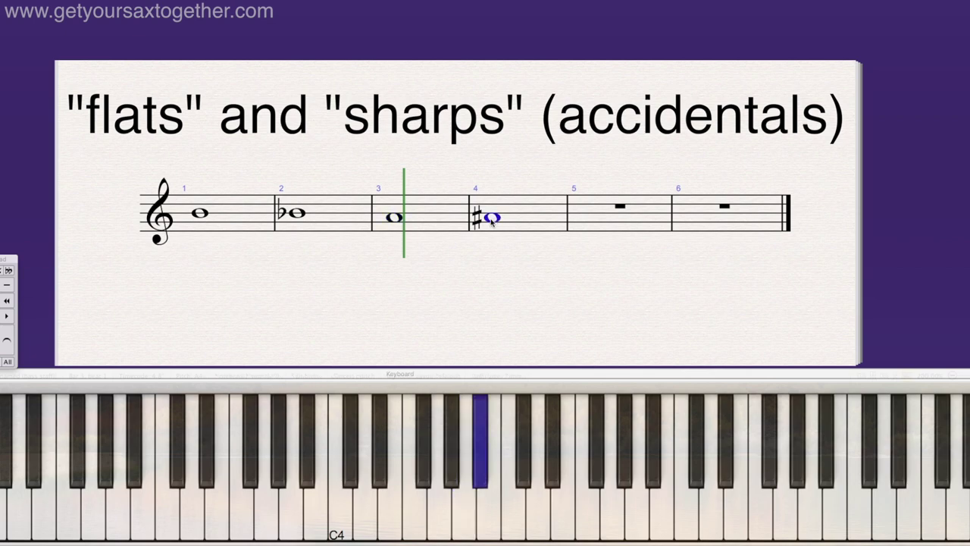
{"action": "left_click", "coordinate": [198, 216]}
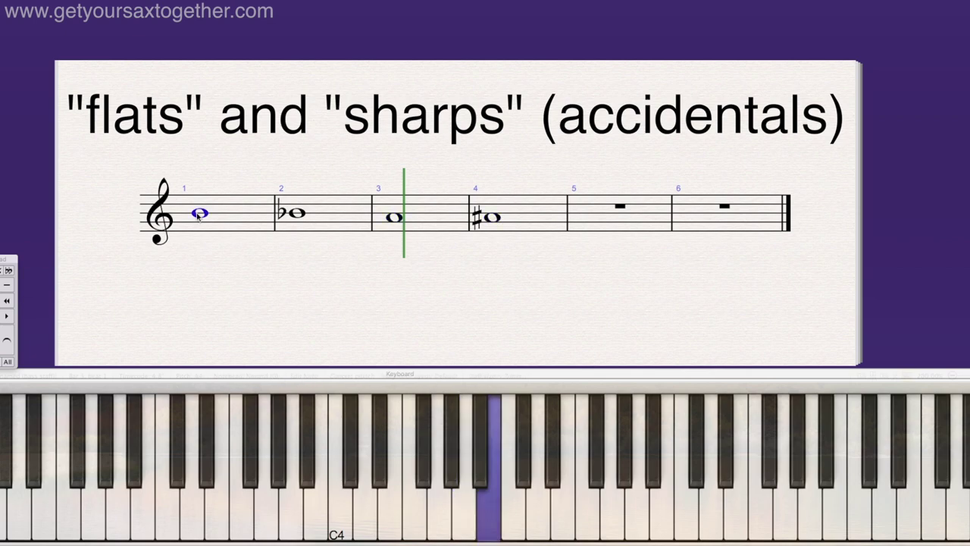
{"action": "left_click", "coordinate": [297, 215]}
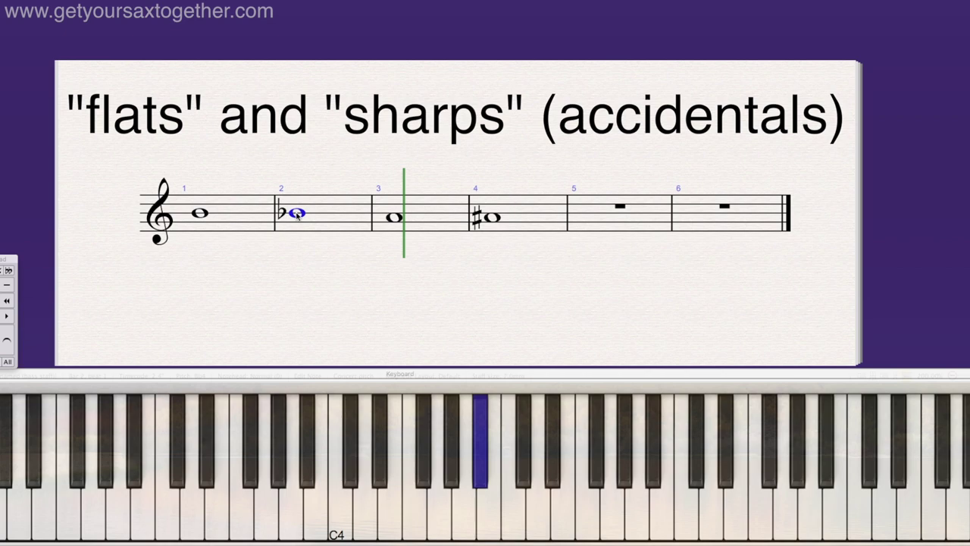
Step: Lower the bar 4 sharp note by a step and enter an F♯ whole note in bar 5
{"action": "left_click", "coordinate": [496, 221]}
{"action": "left_click", "coordinate": [451, 443]}
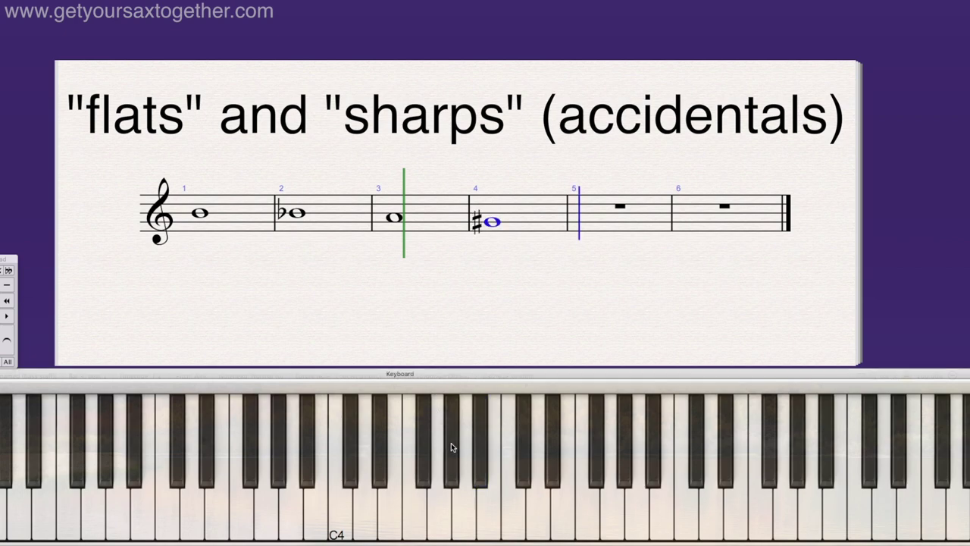
{"action": "left_click", "coordinate": [423, 447]}
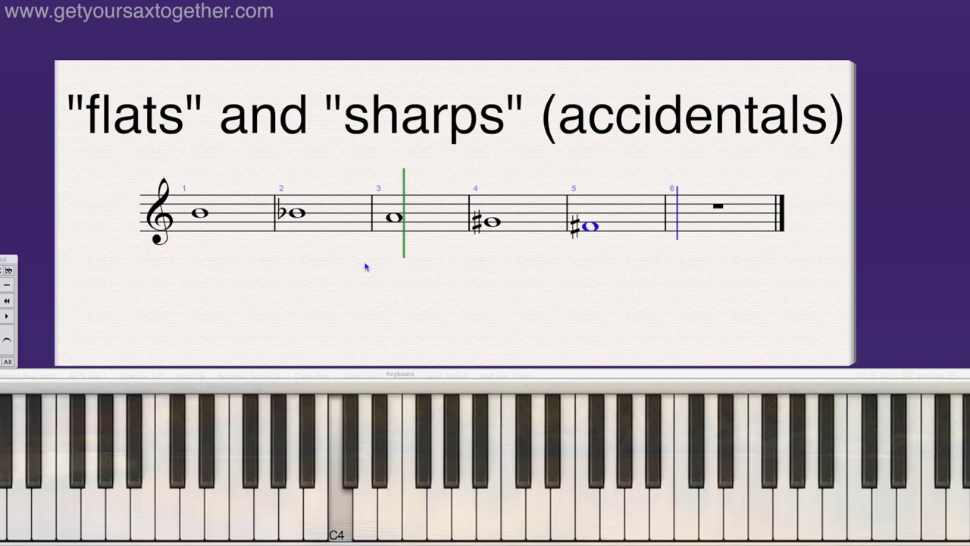
Step: Enter a C4 whole note in bar 6 and add an empty bar at the end
{"action": "key", "text": "c"}
{"action": "key", "text": "e"}
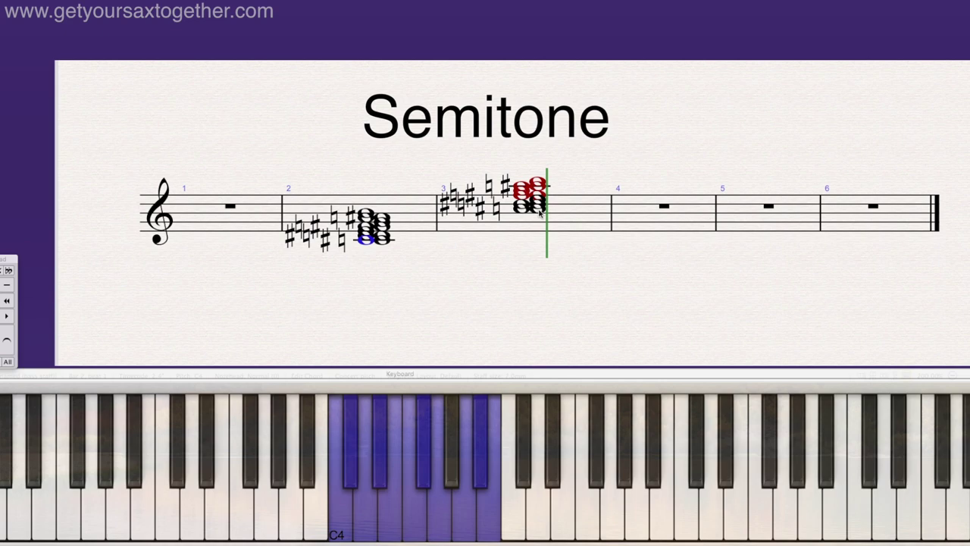
Step: Audition the lowest note of the bar 3 chord
{"action": "left_click", "coordinate": [539, 212]}
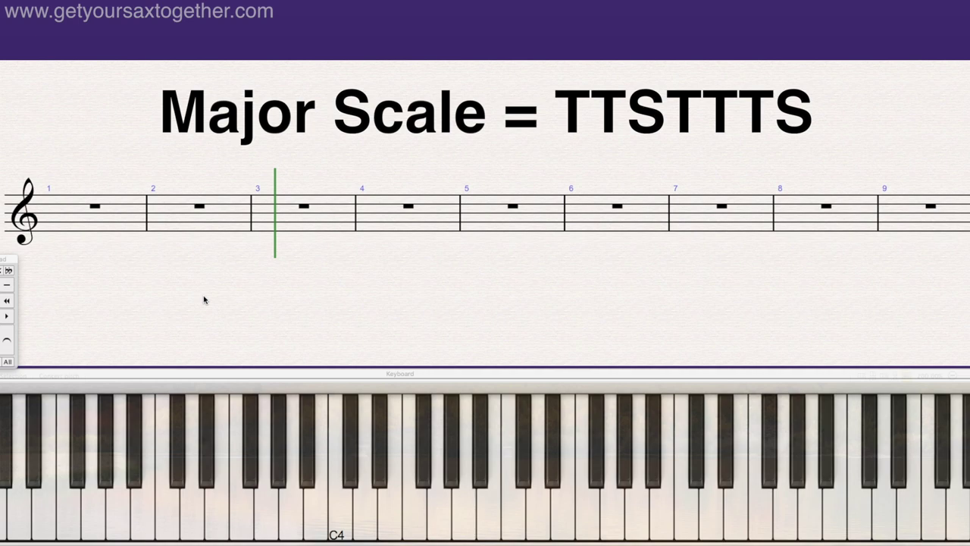
Step: Enter D, E, F♯ and G as the first bar of the D major scale
{"action": "left_click", "coordinate": [51, 238]}
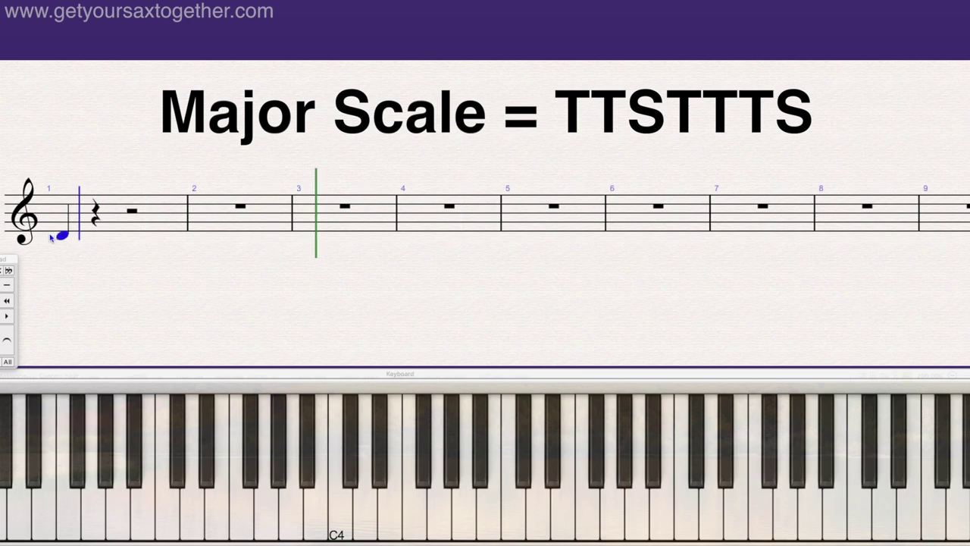
{"action": "key", "text": "e"}
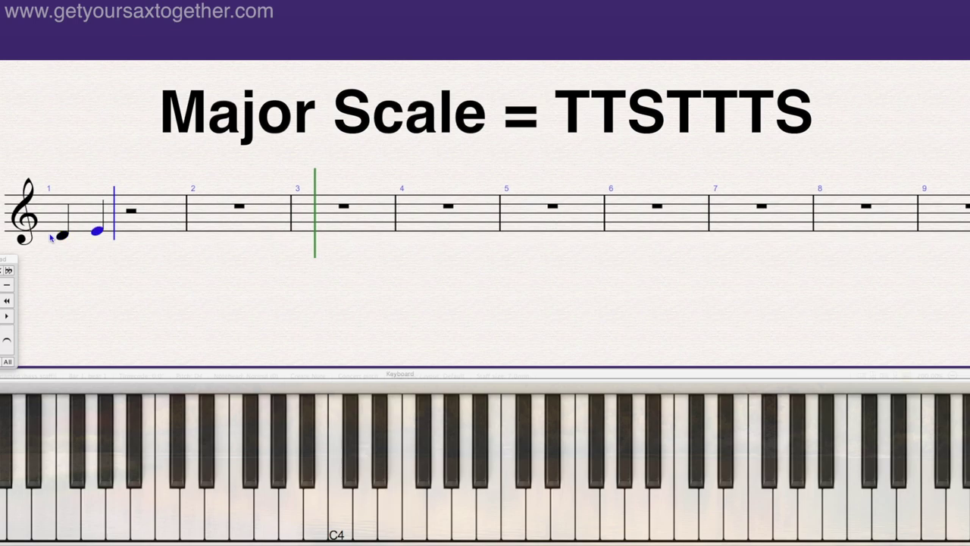
{"action": "key", "text": "f"}
{"action": "key", "text": "Up"}
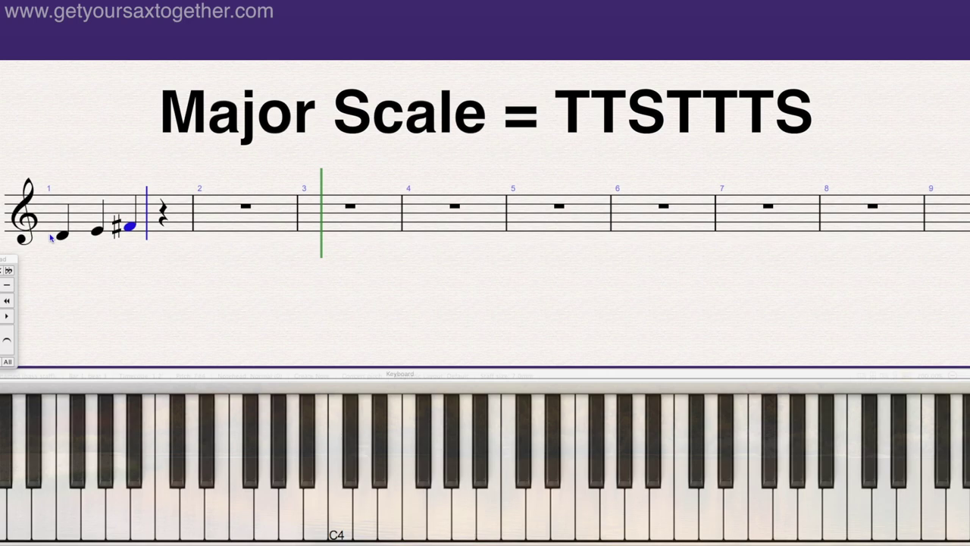
{"action": "key", "text": "g"}
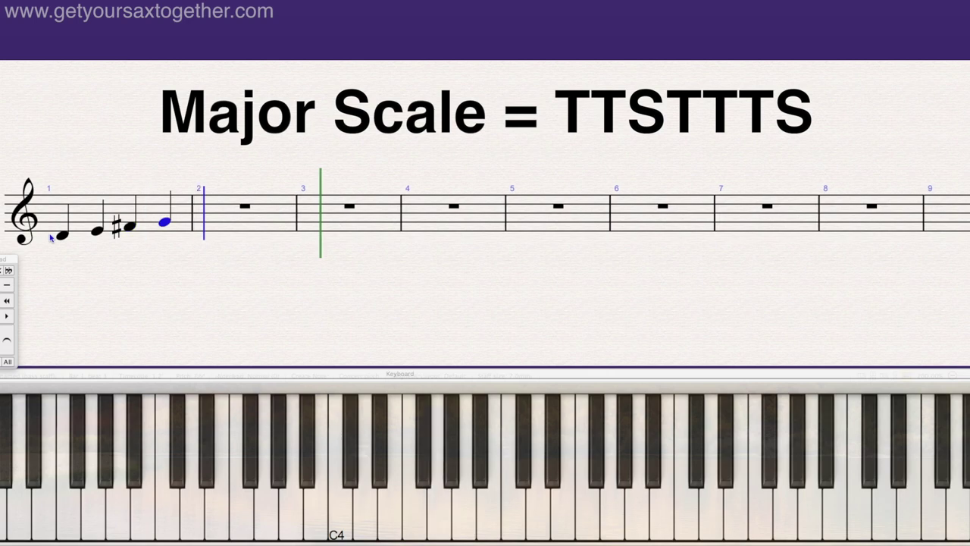
Step: Enter A, B, C♯ and the top D in bar 2, then leave note input
{"action": "key", "text": "a"}
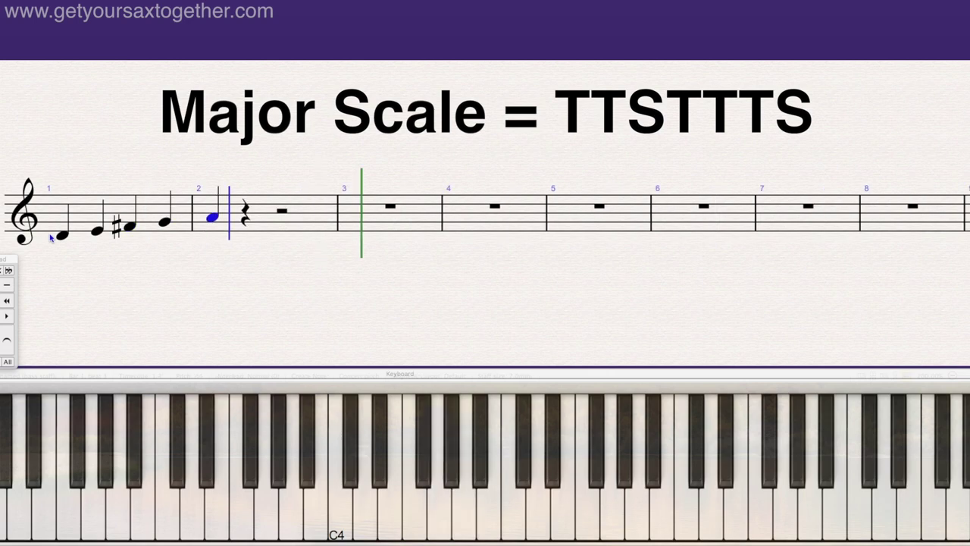
{"action": "key", "text": "b"}
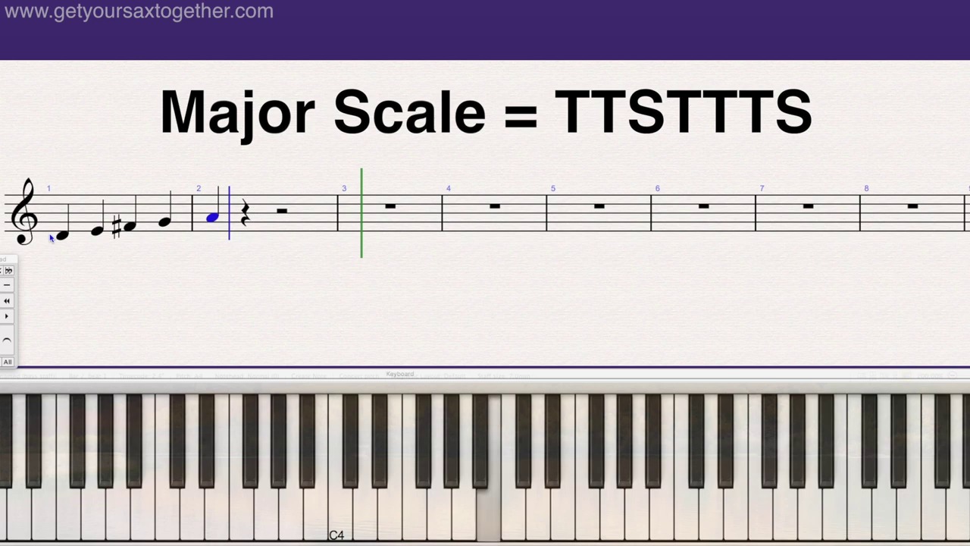
{"action": "key", "text": "c"}
{"action": "key", "text": "Up"}
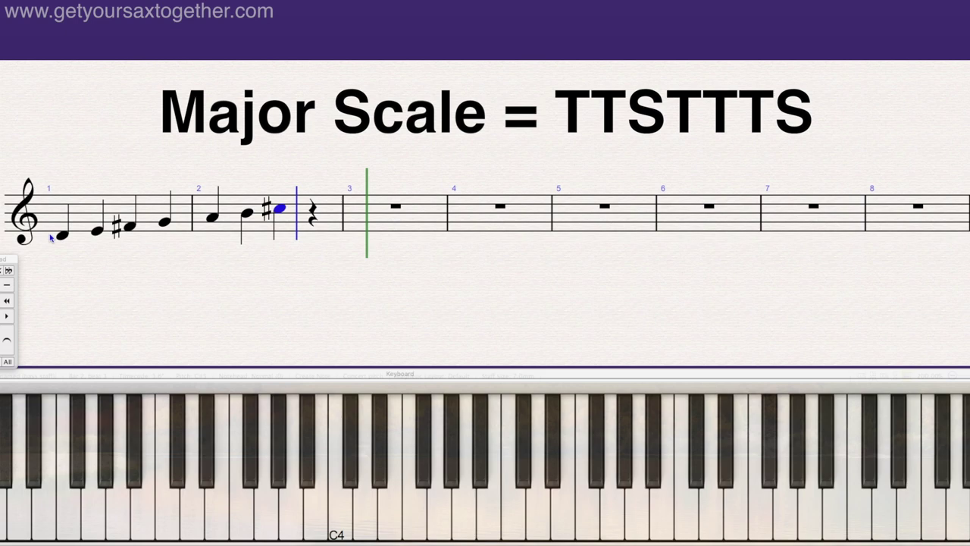
{"action": "key", "text": "d"}
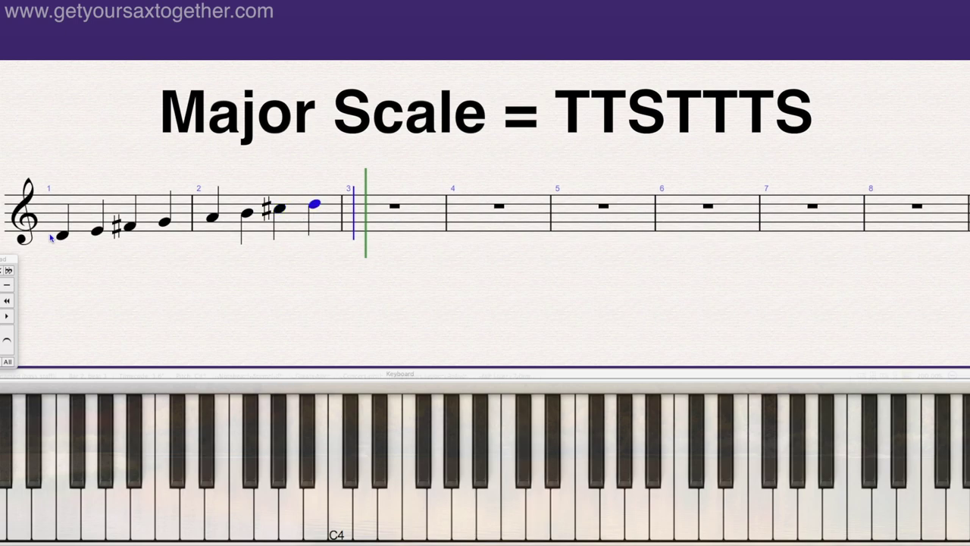
{"action": "key", "text": "Escape"}
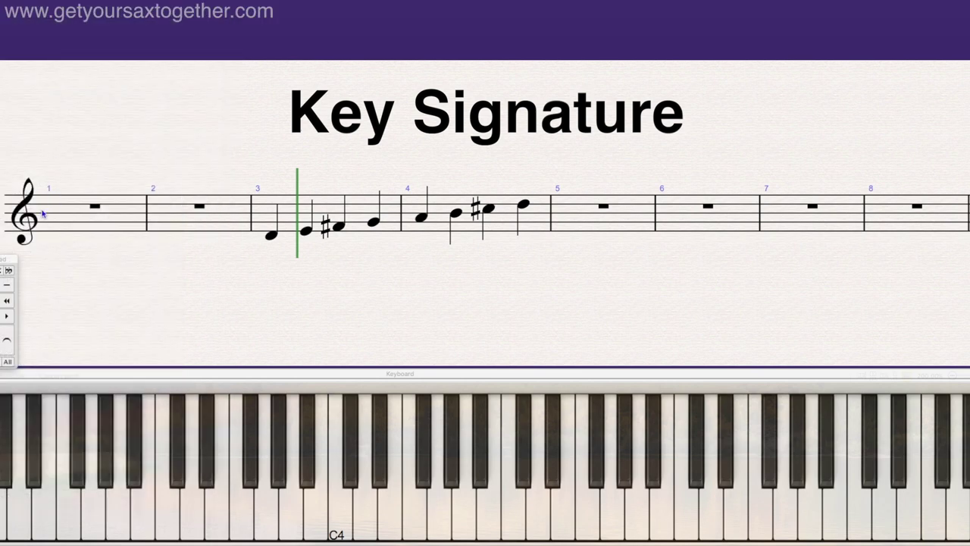
Step: Apply the D major key signature at the start of the score
{"action": "left_click", "coordinate": [44, 215]}
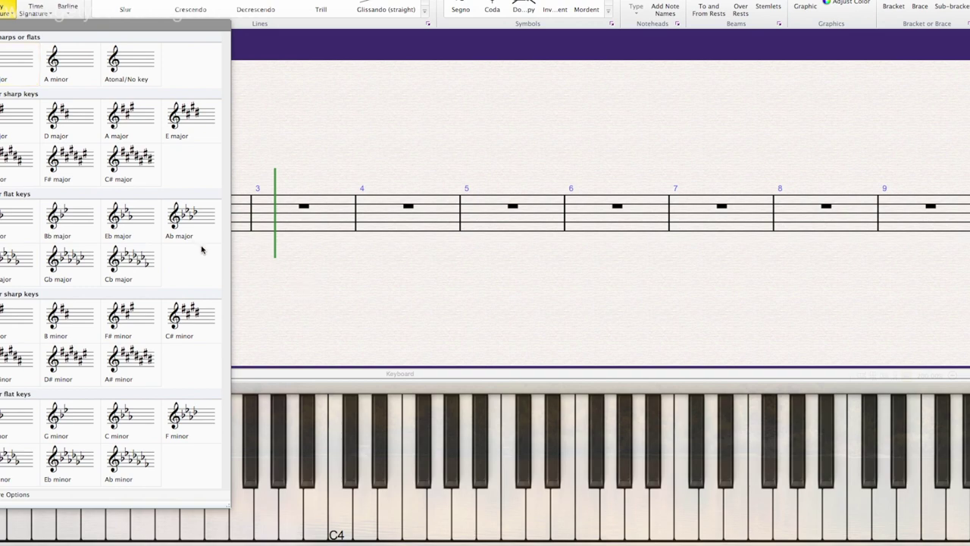
Step: Apply the E-flat major key signature of three flats at the start of the score
{"action": "left_click", "coordinate": [136, 215]}
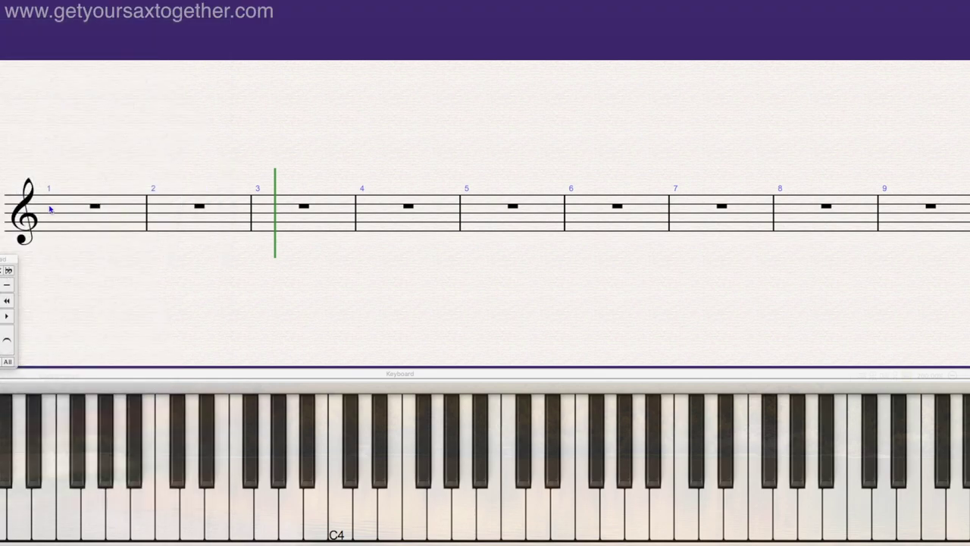